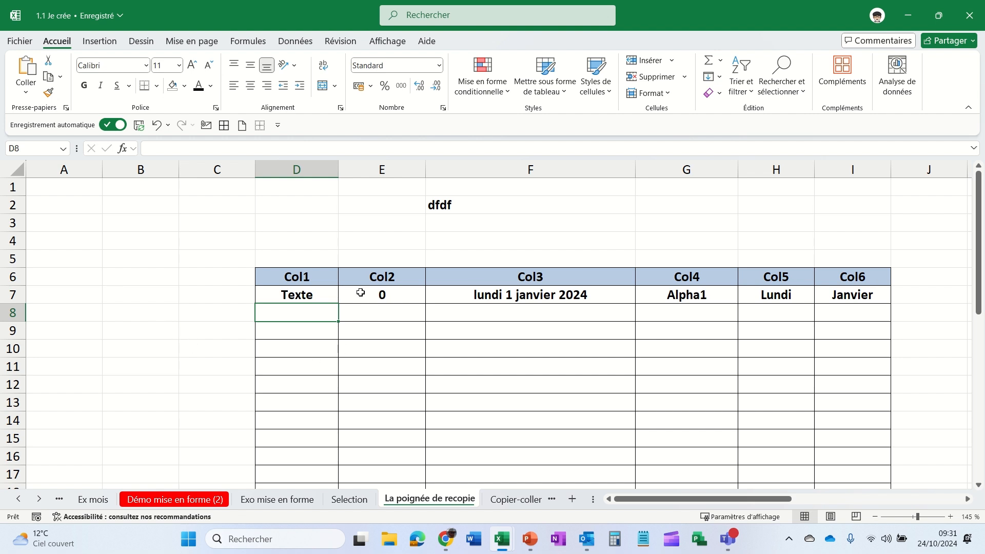
Step: Fill the text "Texte" from D7 down to D18 in the Col1 column
{"action": "left_click", "coordinate": [302, 294]}
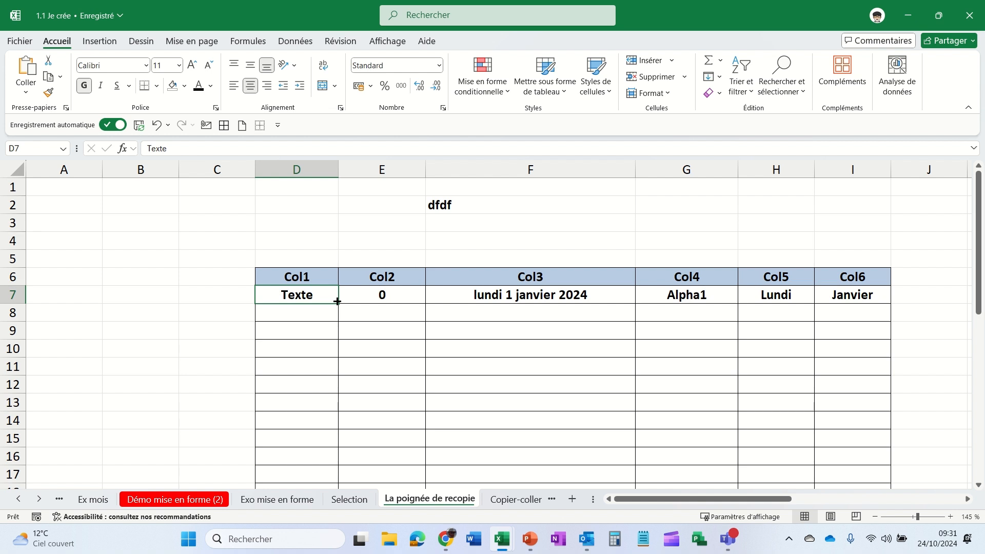
{"action": "left_click_drag", "start_coordinate": [337, 302], "coordinate": [303, 379]}
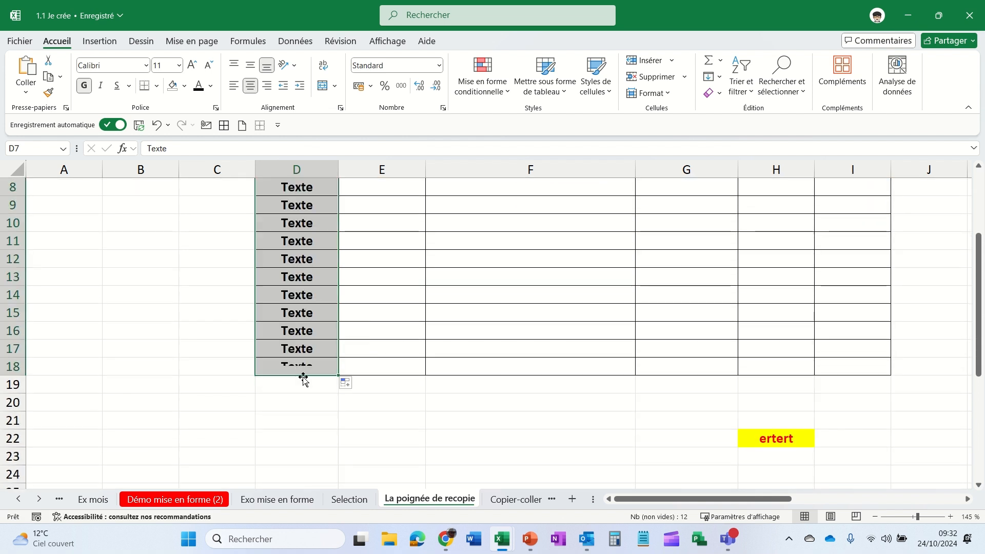
{"action": "scroll", "coordinate": [286, 315], "scroll_direction": "up", "scroll_amount": 1}
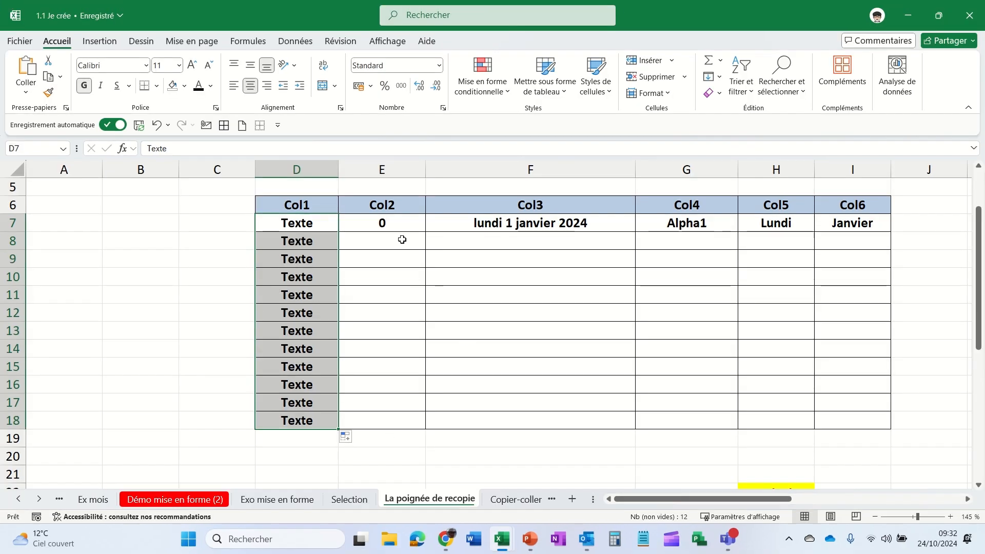
Step: Enter 1 in E7 and fill it down to E18 as an incrementing series
{"action": "left_click", "coordinate": [384, 225]}
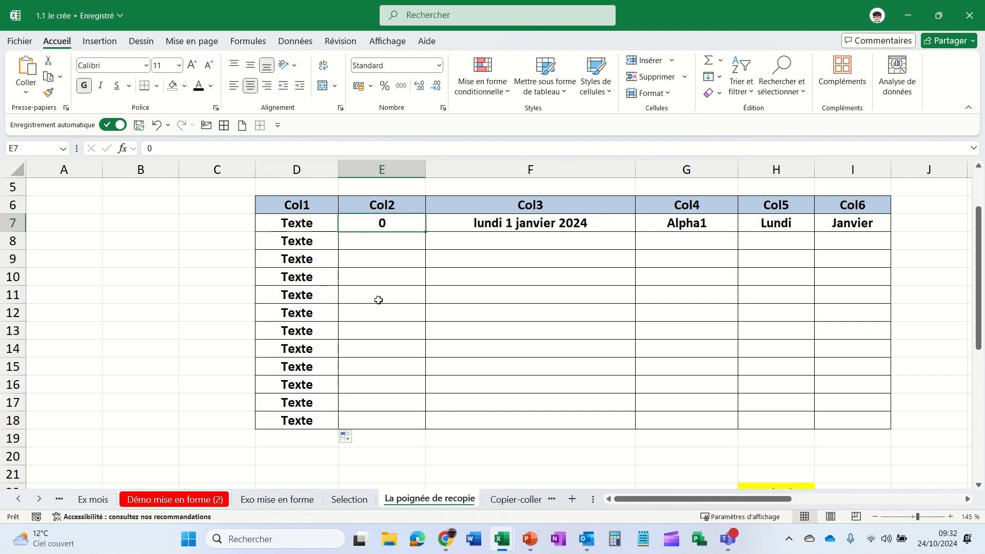
{"action": "type", "text": "1"}
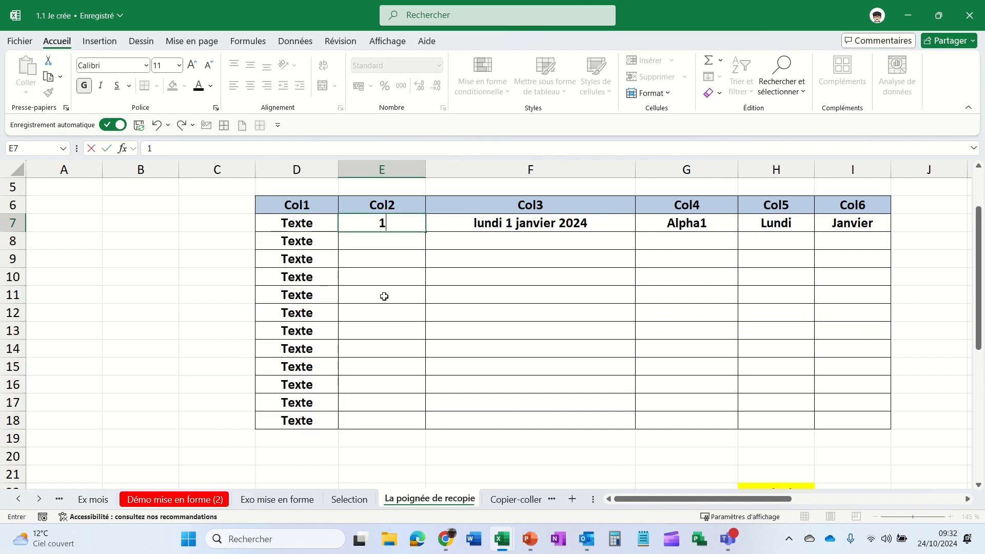
{"action": "key", "text": "Return"}
{"action": "key", "text": "Up"}
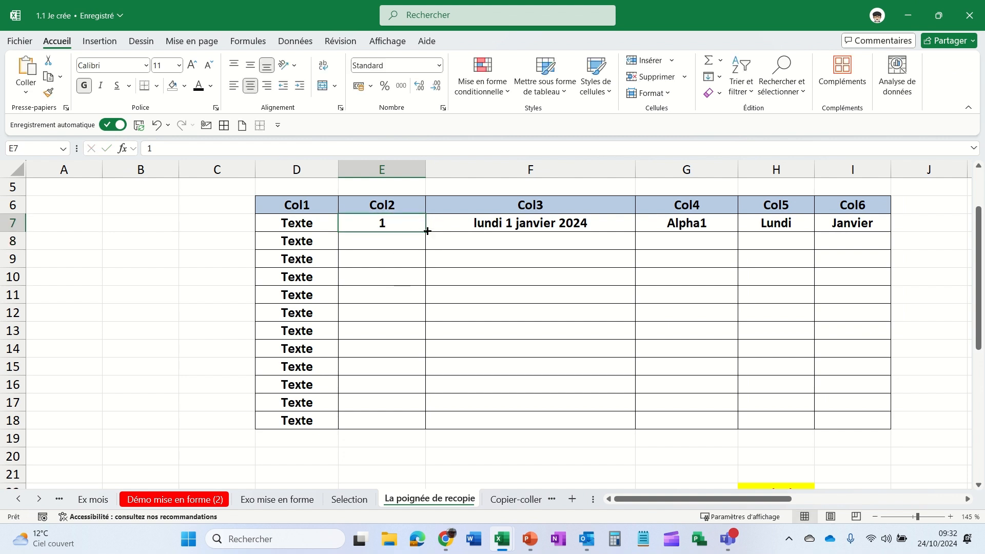
{"action": "left_click_drag", "start_coordinate": [426, 231], "coordinate": [409, 430]}
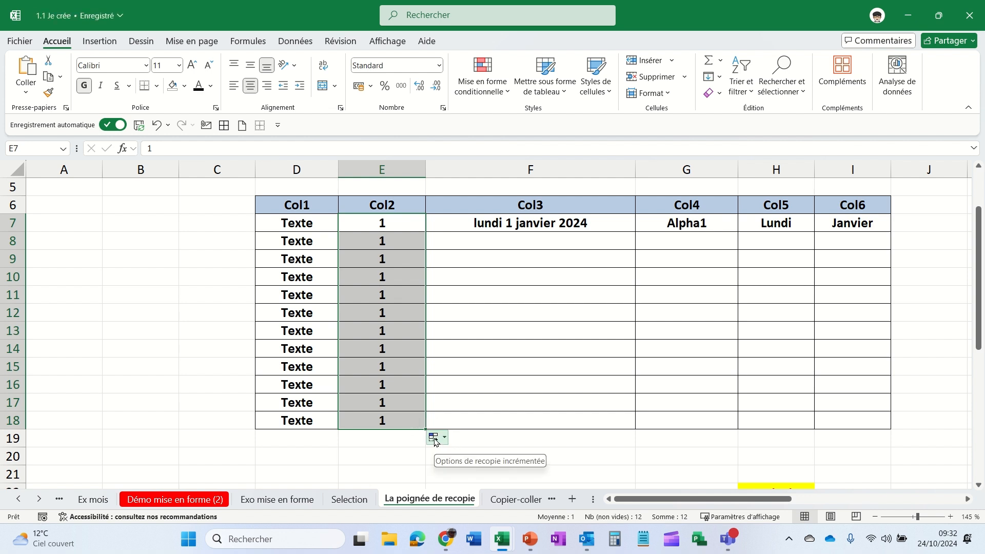
{"action": "left_click", "coordinate": [435, 438]}
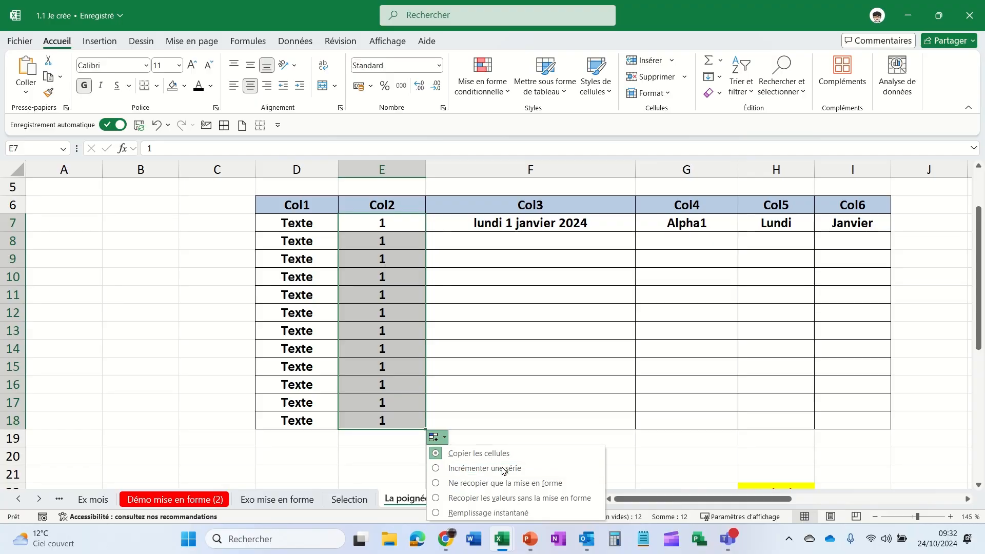
{"action": "left_click", "coordinate": [502, 468]}
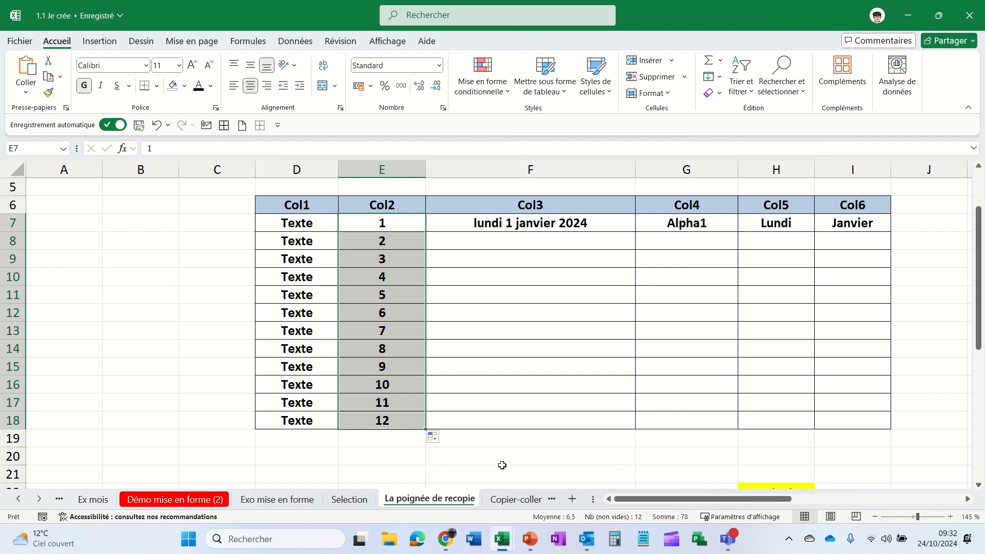
Step: Replace the Col2 values with 0 in E7 and 5 in E8, and extend that series down to E18
{"action": "key", "text": "Delete"}
{"action": "left_click_drag", "start_coordinate": [374, 222], "coordinate": [372, 226]}
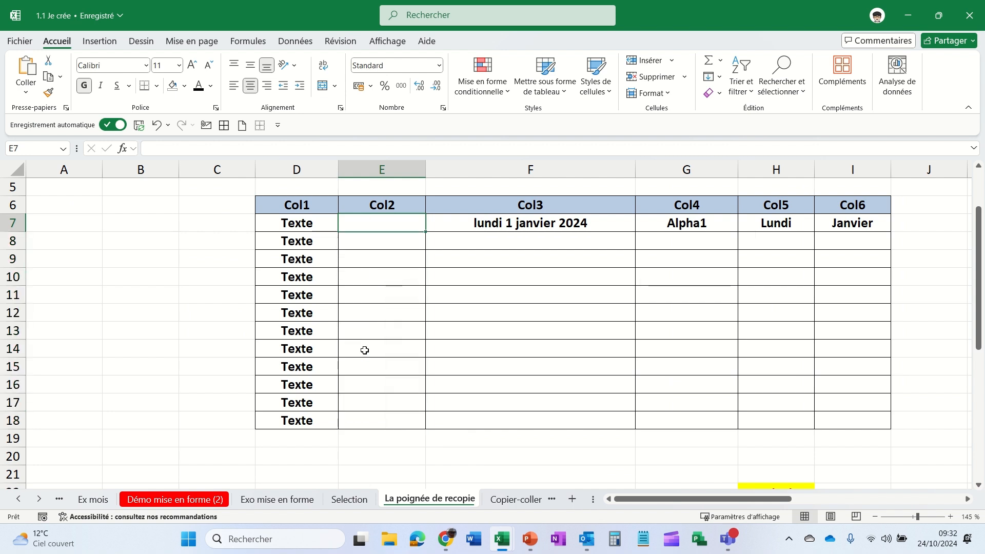
{"action": "type", "text": "0"}
{"action": "key", "text": "Return"}
{"action": "type", "text": "5"}
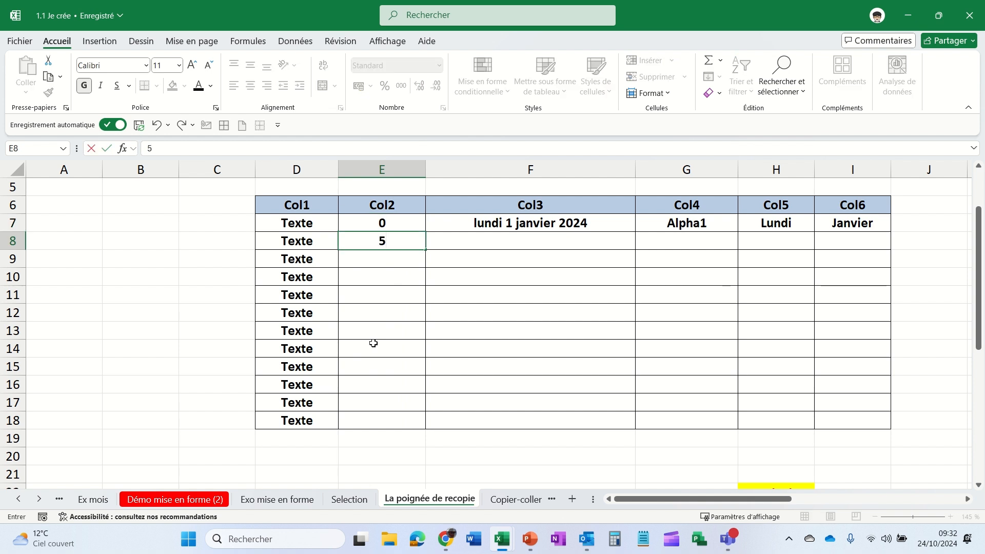
{"action": "key", "text": "Return"}
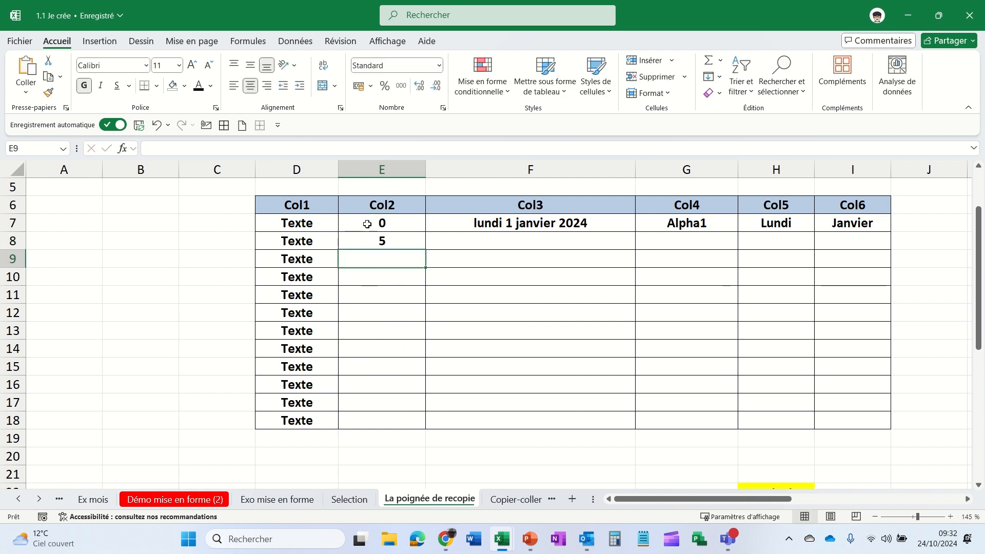
{"action": "left_click_drag", "start_coordinate": [367, 223], "coordinate": [368, 240]}
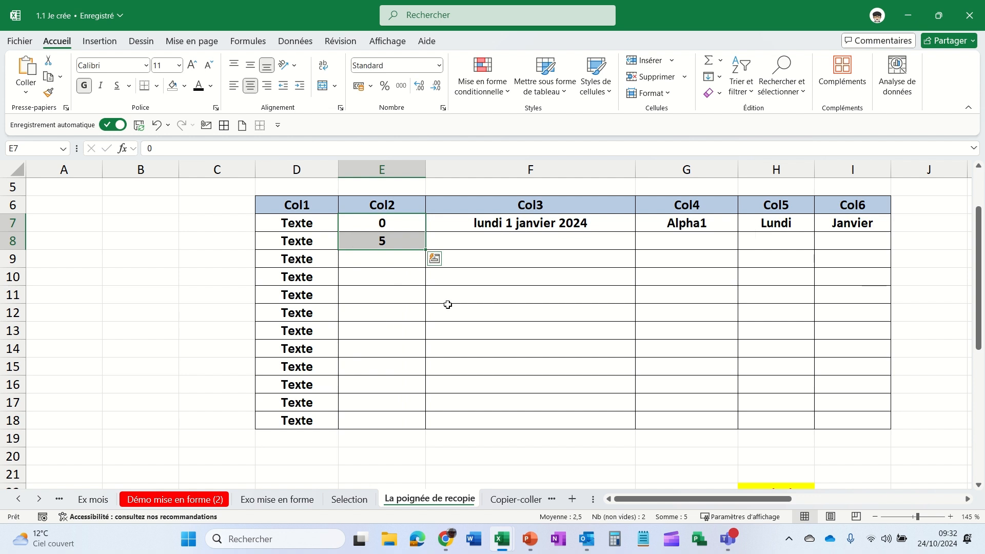
{"action": "left_click_drag", "start_coordinate": [426, 247], "coordinate": [422, 424]}
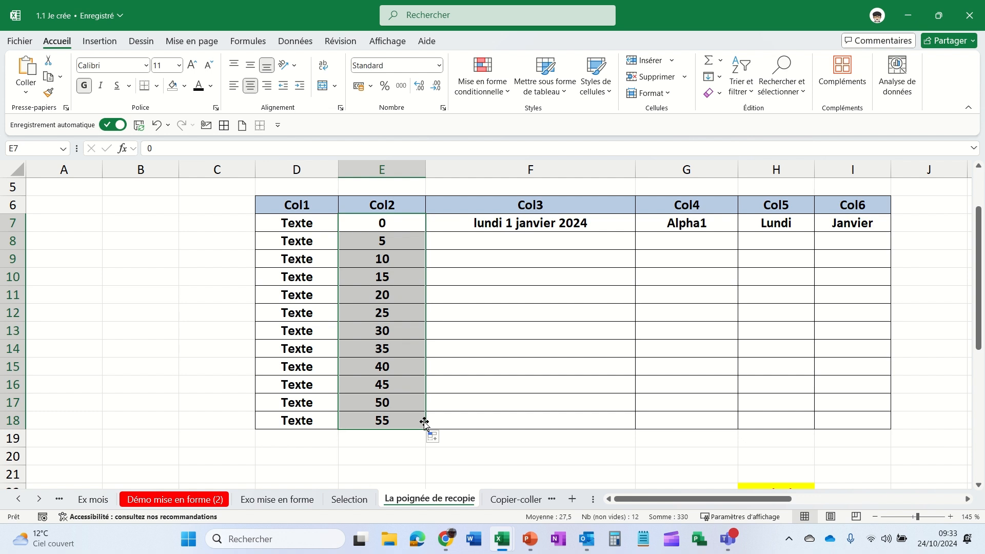
Step: Fill the date in F7 down to F18, incrementing by weekdays only (Incrémenter les jours de semaine)
{"action": "left_click", "coordinate": [531, 230]}
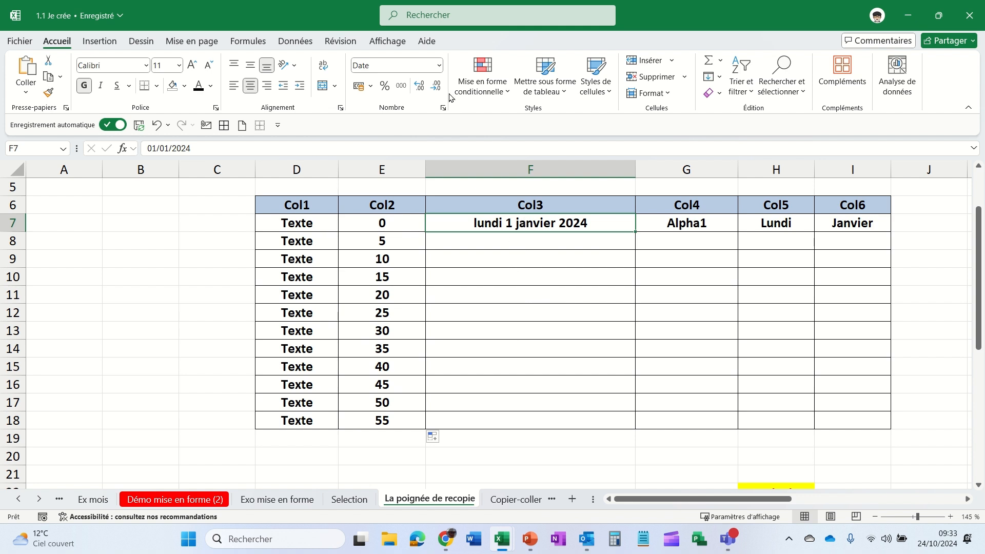
{"action": "left_click", "coordinate": [440, 65]}
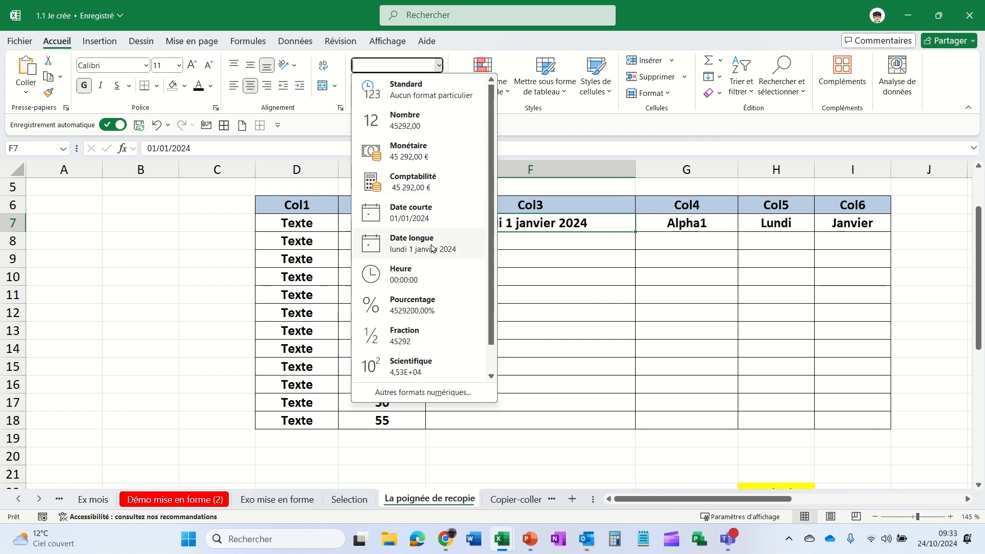
{"action": "left_click", "coordinate": [528, 226]}
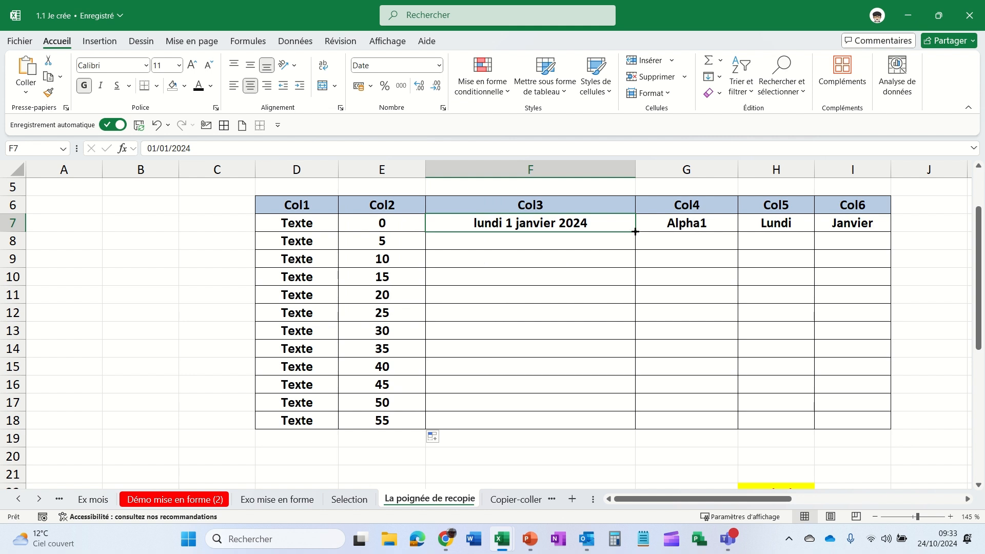
{"action": "left_click_drag", "start_coordinate": [634, 231], "coordinate": [631, 231]}
{"action": "double_click", "coordinate": [635, 230]}
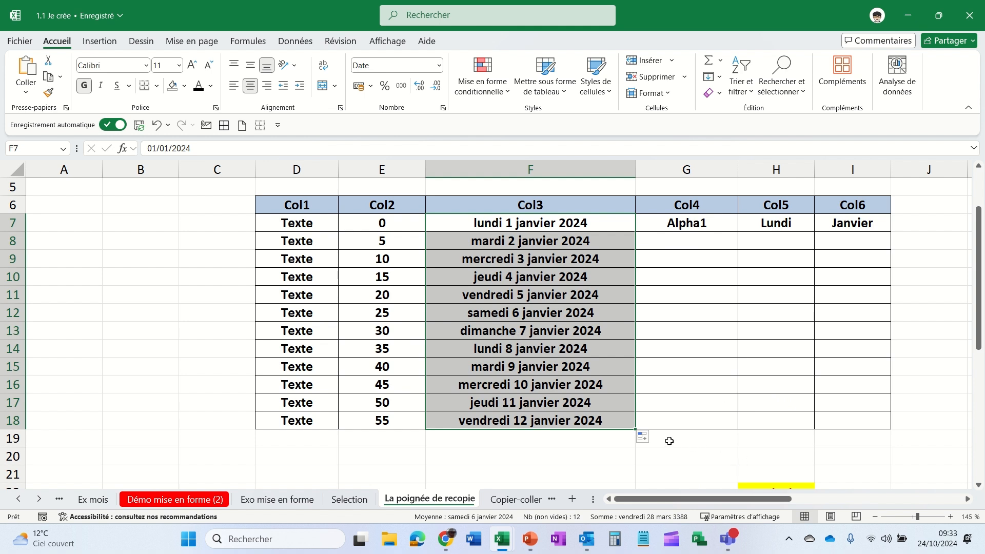
{"action": "left_click", "coordinate": [644, 437]}
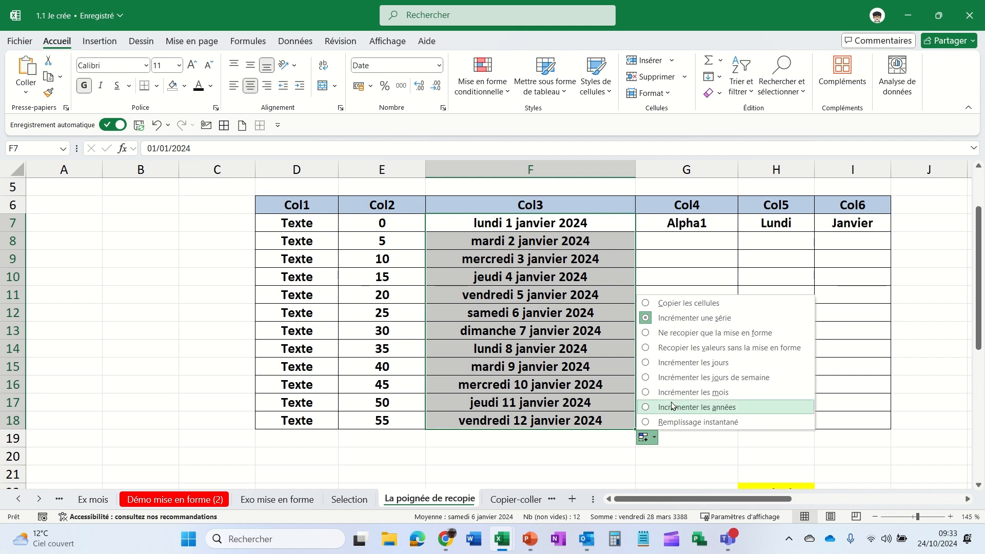
{"action": "left_click", "coordinate": [687, 378]}
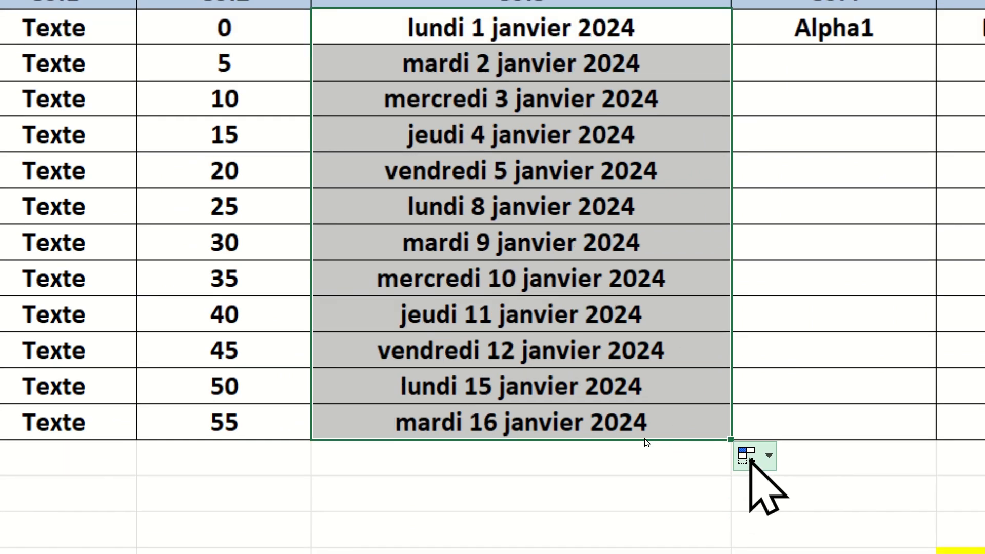
Step: Try month and year increments on the dates in F7:F18, and return the fill to weekday increments
{"action": "left_click", "coordinate": [752, 461]}
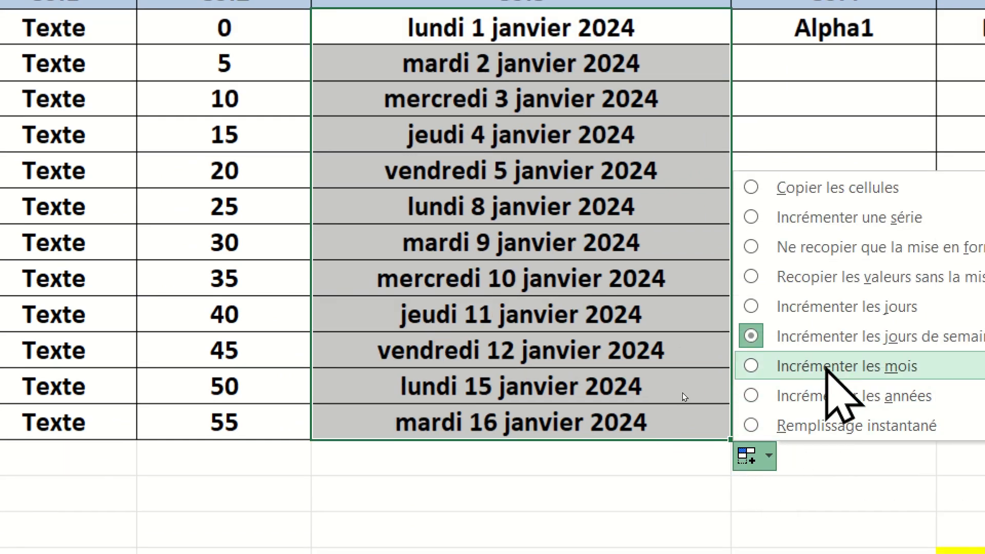
{"action": "left_click", "coordinate": [828, 367]}
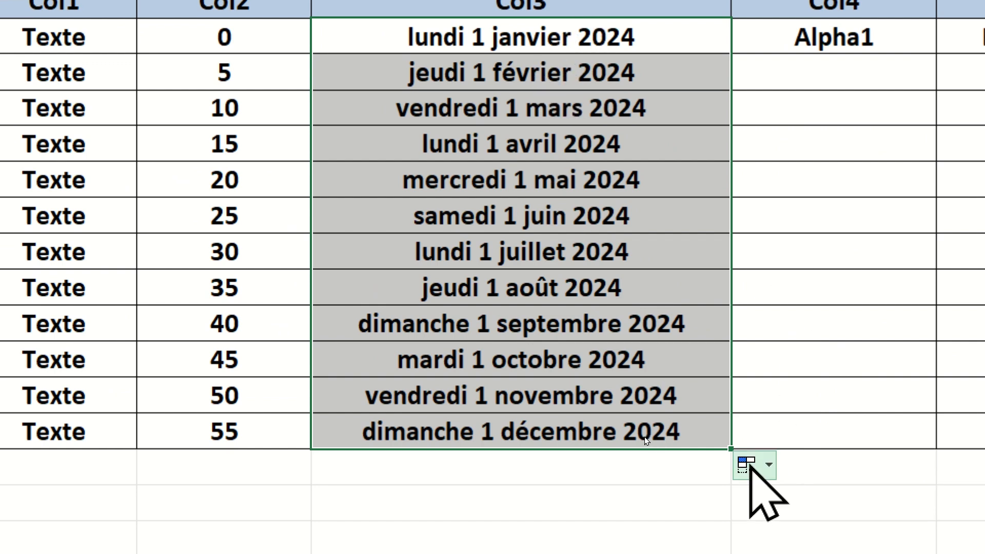
{"action": "left_click", "coordinate": [747, 511]}
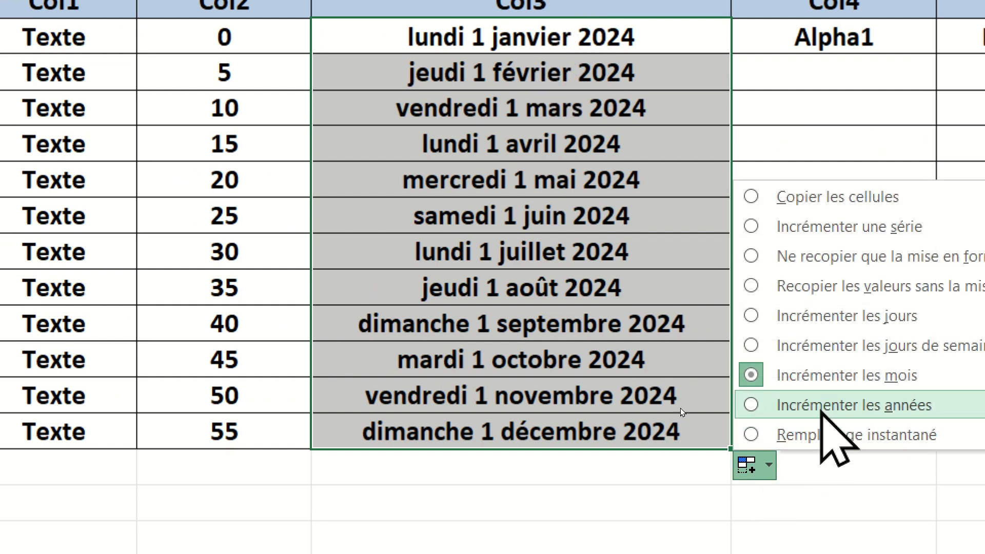
{"action": "left_click", "coordinate": [824, 405]}
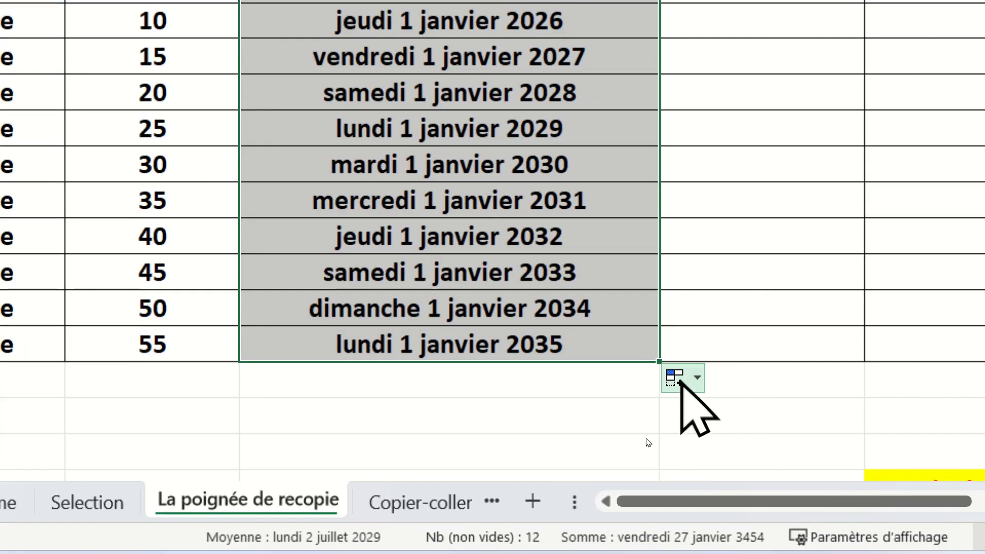
{"action": "left_click", "coordinate": [752, 509]}
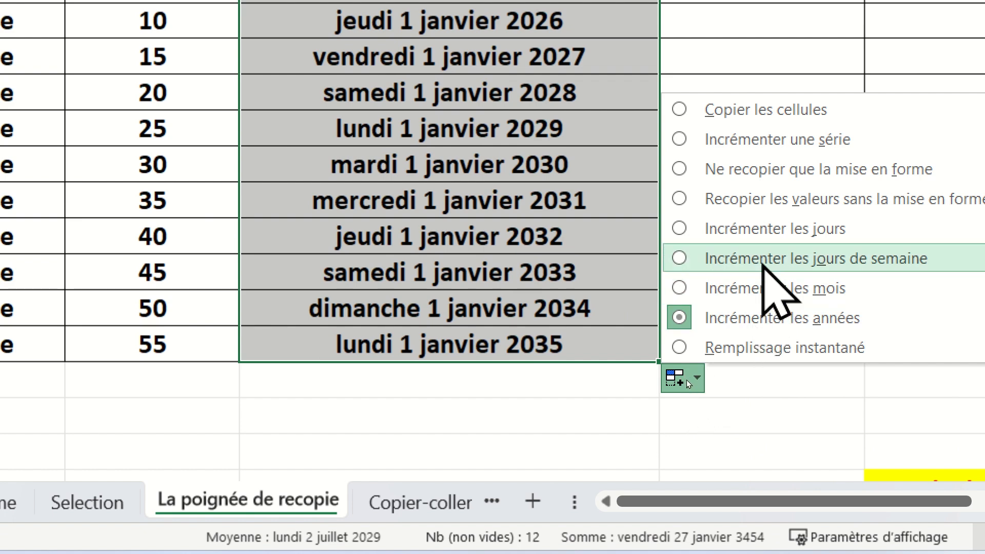
{"action": "left_click", "coordinate": [765, 261]}
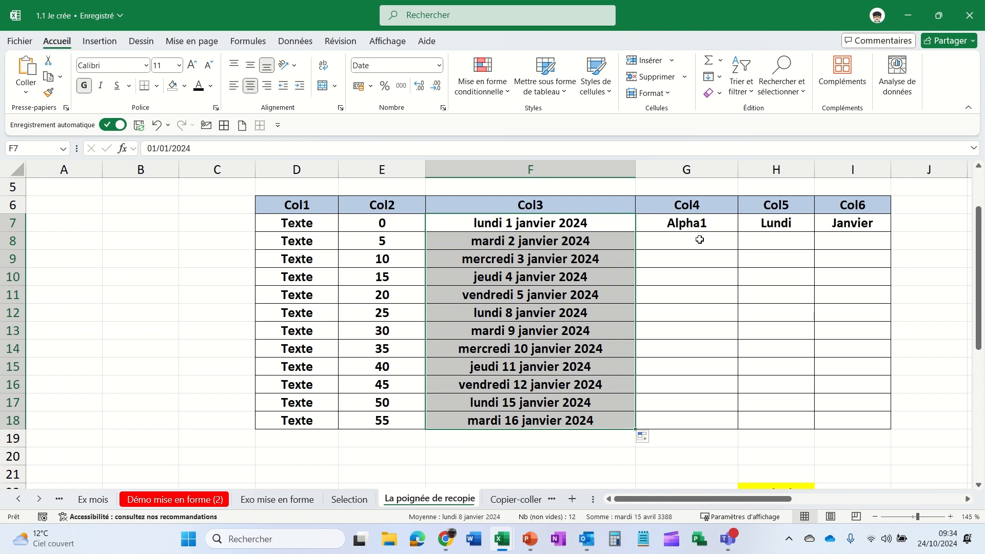
Step: Fill Alpha1 from G7 down to G18, and Lundi from H7 down to H18 with weekday-only increments
{"action": "left_click", "coordinate": [691, 227]}
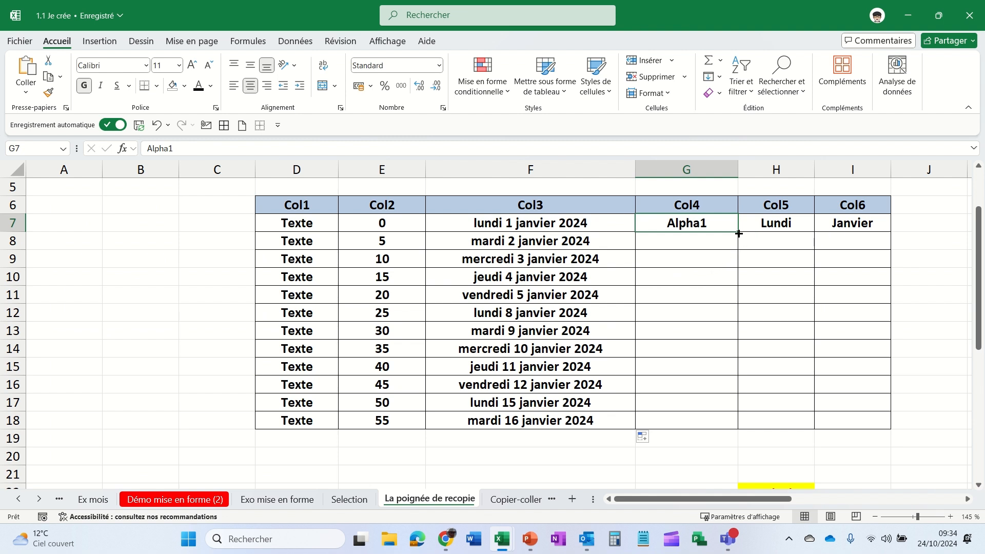
{"action": "left_click_drag", "start_coordinate": [739, 233], "coordinate": [729, 425]}
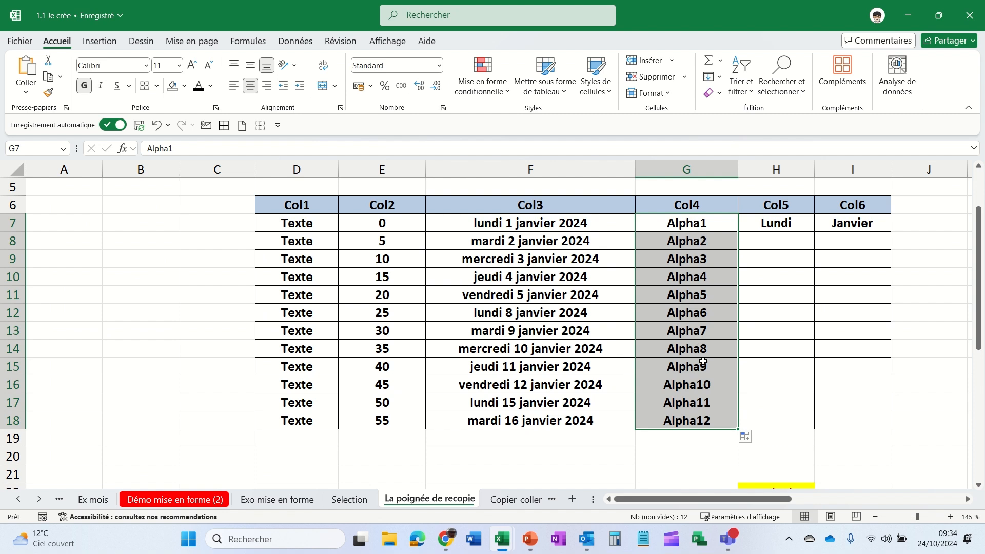
{"action": "left_click", "coordinate": [778, 225]}
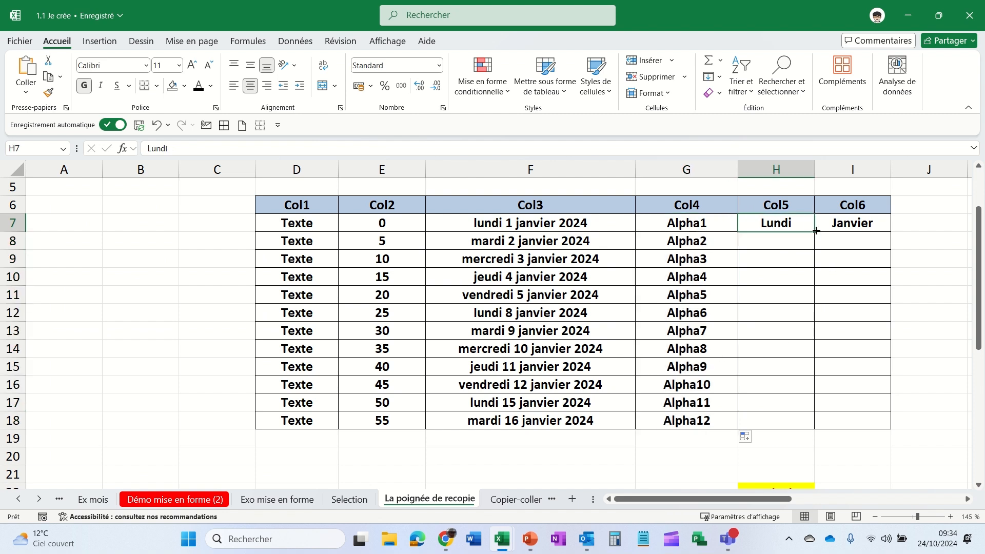
{"action": "left_click_drag", "start_coordinate": [816, 230], "coordinate": [793, 425]}
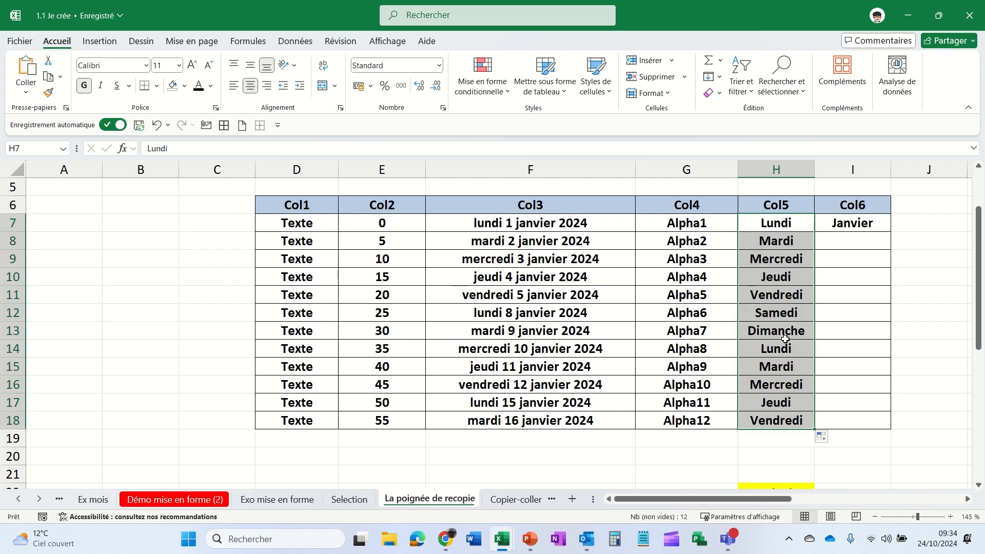
{"action": "left_click", "coordinate": [823, 437]}
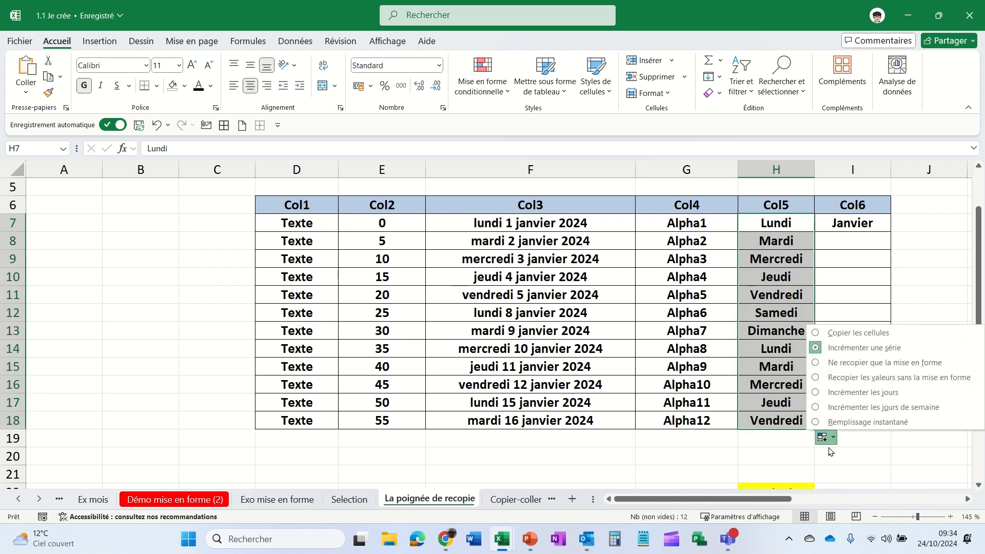
{"action": "left_click", "coordinate": [857, 409]}
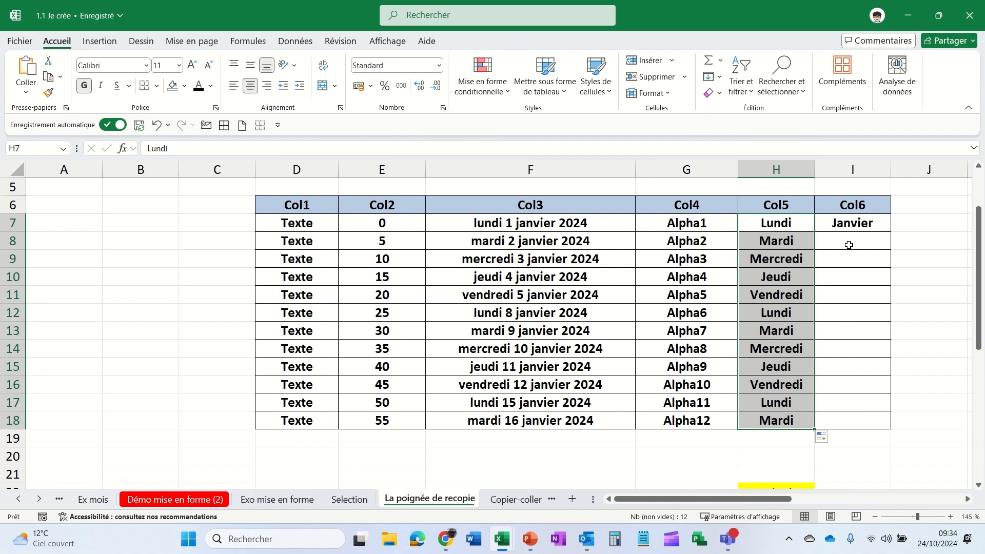
Step: Fill the month Janvier from I7 down to I18 in the Col6 column
{"action": "left_click", "coordinate": [849, 226]}
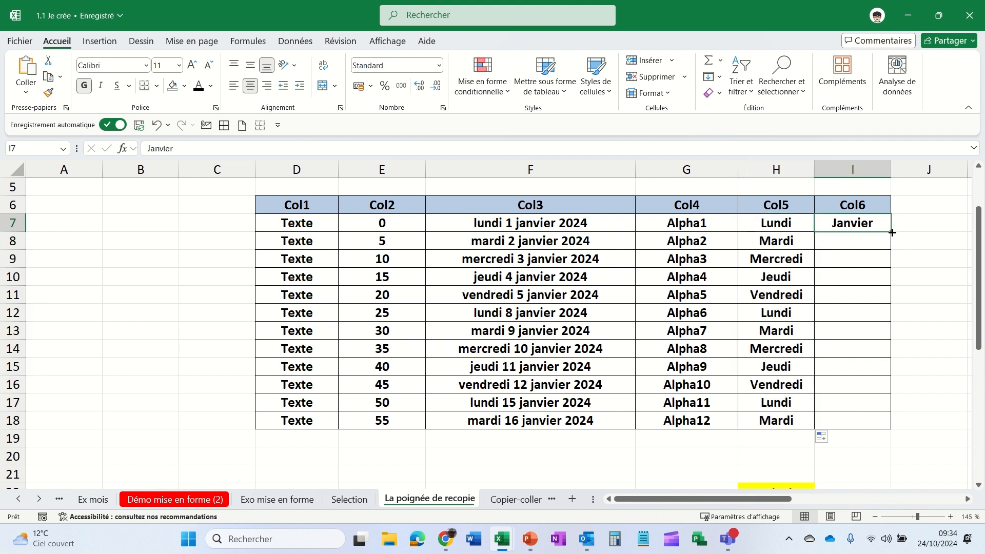
{"action": "left_click_drag", "start_coordinate": [892, 232], "coordinate": [883, 422]}
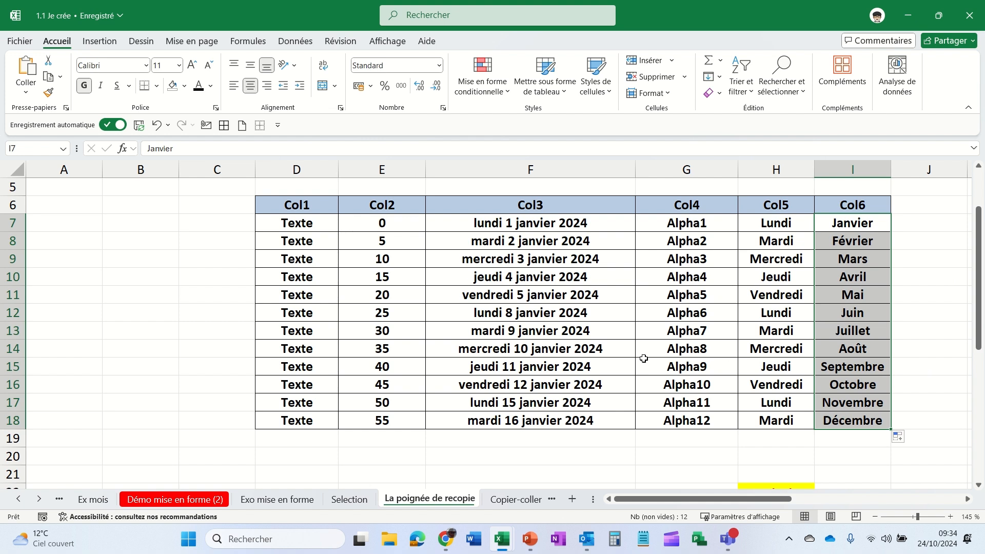
{"action": "scroll", "coordinate": [641, 356], "scroll_direction": "down", "scroll_amount": 2}
{"action": "scroll", "coordinate": [503, 368], "scroll_direction": "down", "scroll_amount": 1}
{"action": "scroll", "coordinate": [497, 369], "scroll_direction": "down", "scroll_amount": 1}
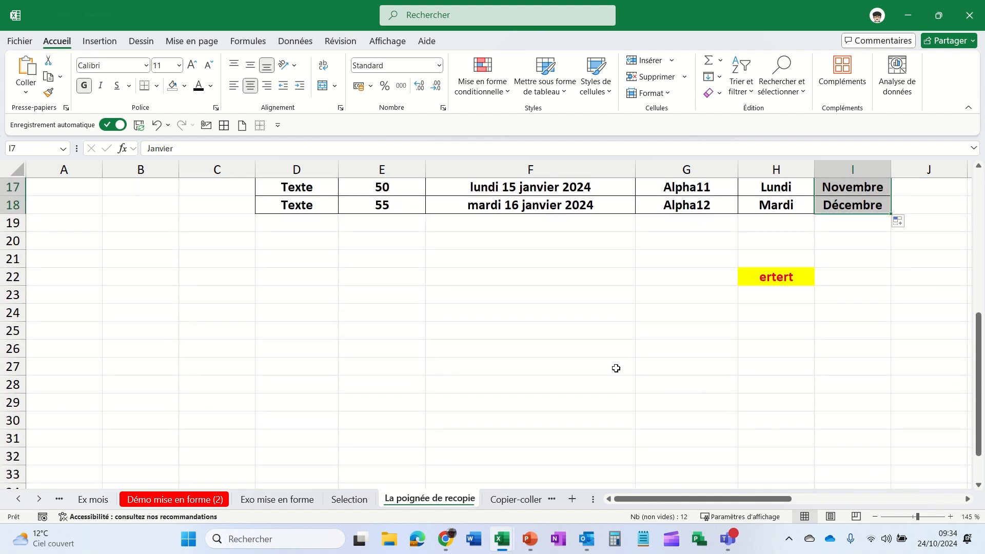
Step: Enter Janvier in C25 and fill the month series down to C35
{"action": "left_click", "coordinate": [208, 333]}
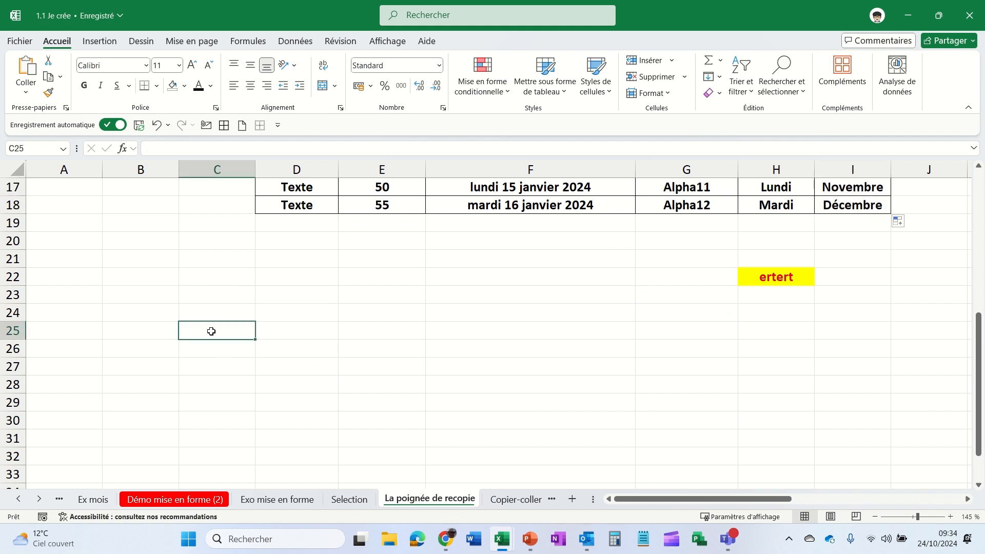
{"action": "type", "text": "Janvier"}
{"action": "key", "text": "Return"}
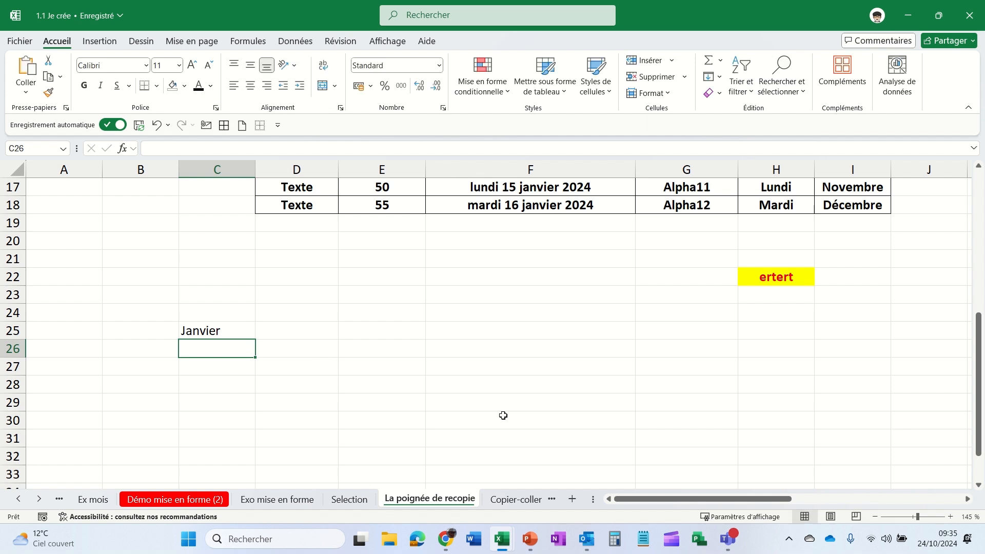
{"action": "left_click", "coordinate": [208, 328]}
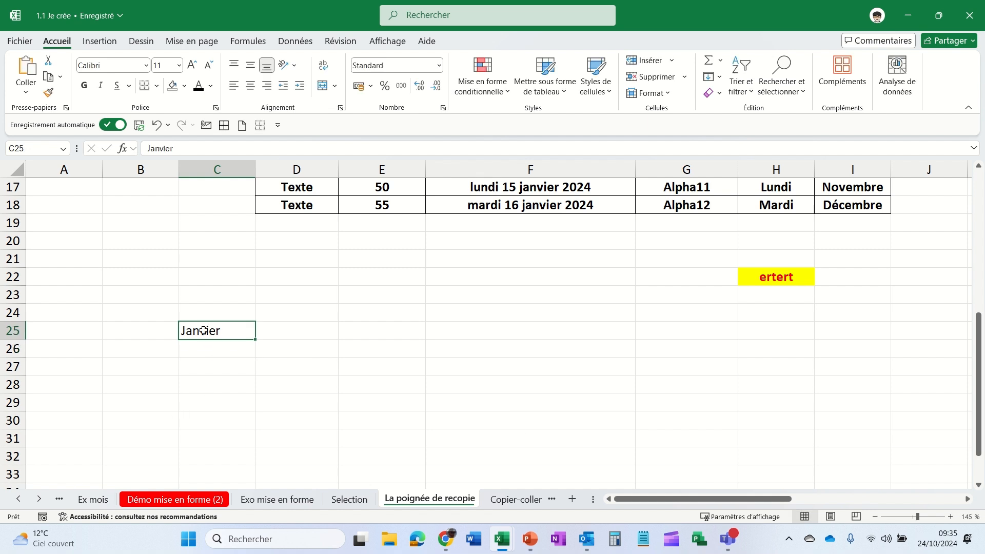
{"action": "left_click_drag", "start_coordinate": [255, 339], "coordinate": [247, 458]}
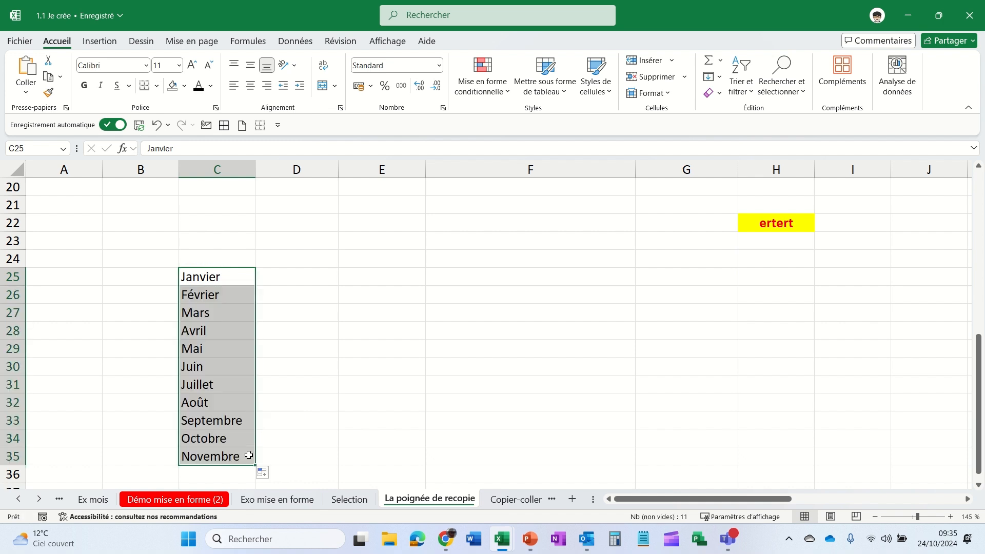
Step: Fill the months from Juin in C30 across to F30, and from Août in E30 up to E25
{"action": "left_click", "coordinate": [232, 371]}
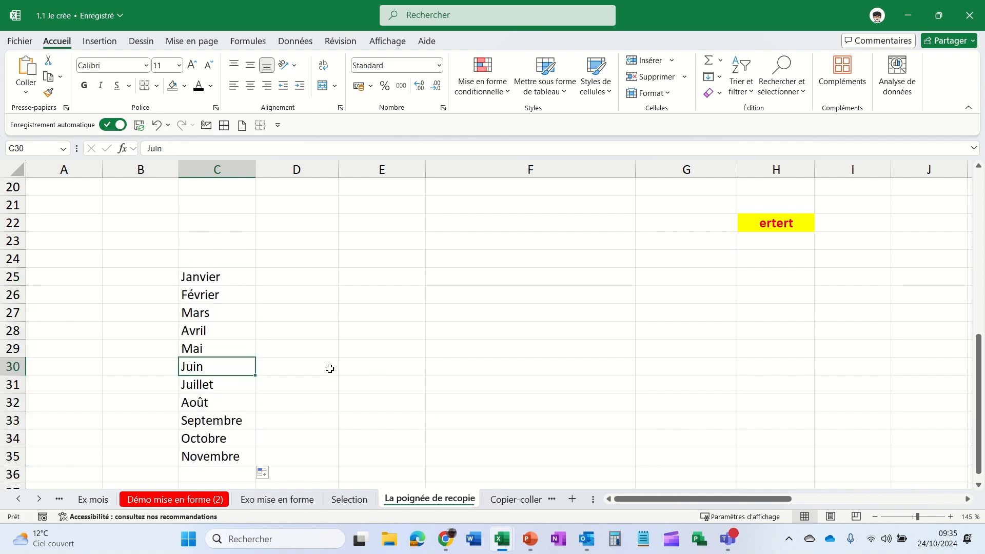
{"action": "left_click_drag", "start_coordinate": [256, 373], "coordinate": [567, 371]}
{"action": "left_click", "coordinate": [374, 370]}
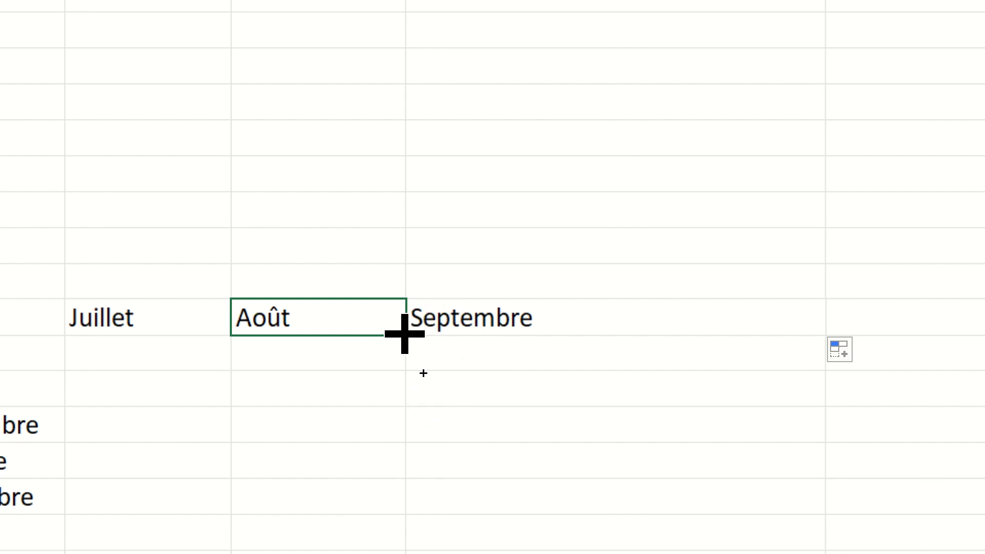
{"action": "left_click_drag", "start_coordinate": [405, 334], "coordinate": [380, 128]}
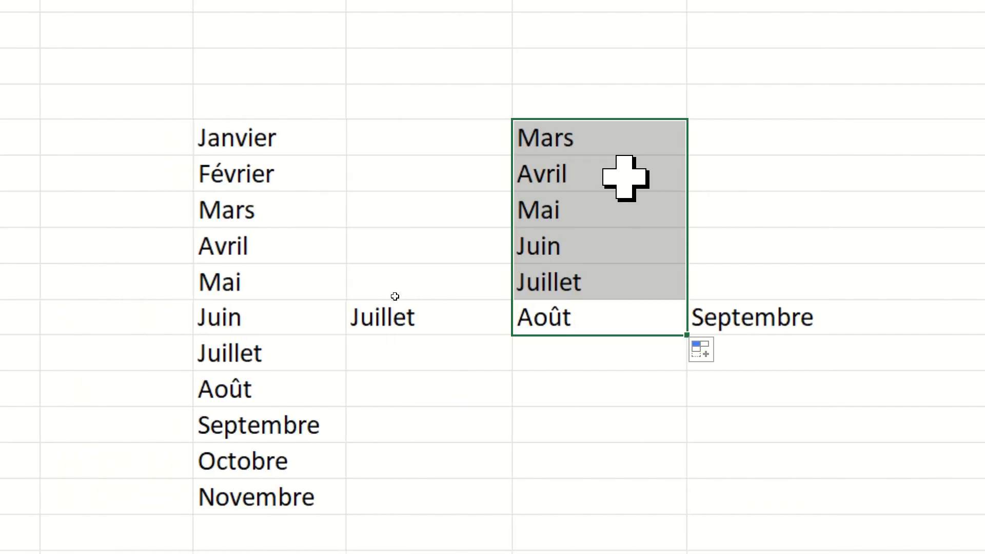
Step: Fill the months backwards from Avril in E26 across to B26
{"action": "left_click", "coordinate": [625, 177]}
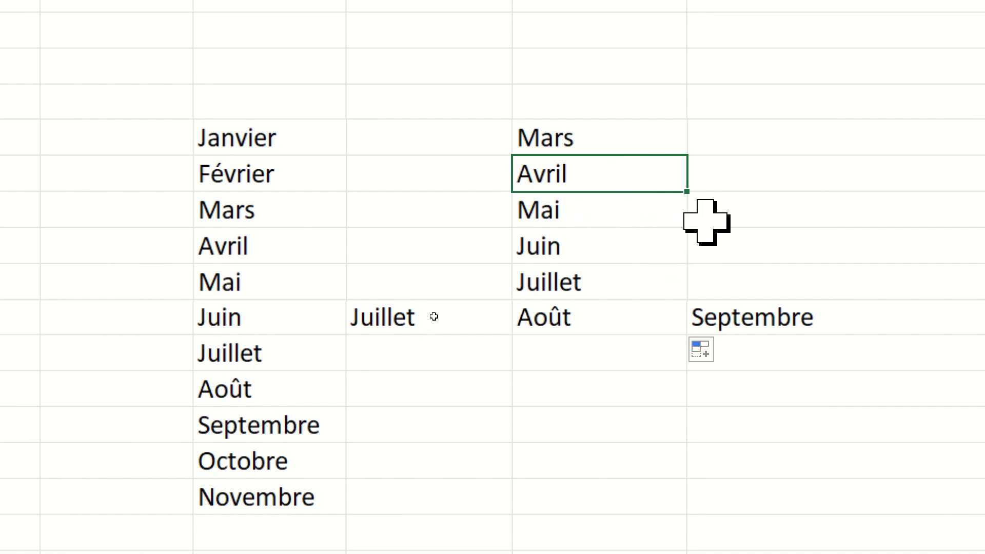
{"action": "left_click_drag", "start_coordinate": [694, 192], "coordinate": [123, 196]}
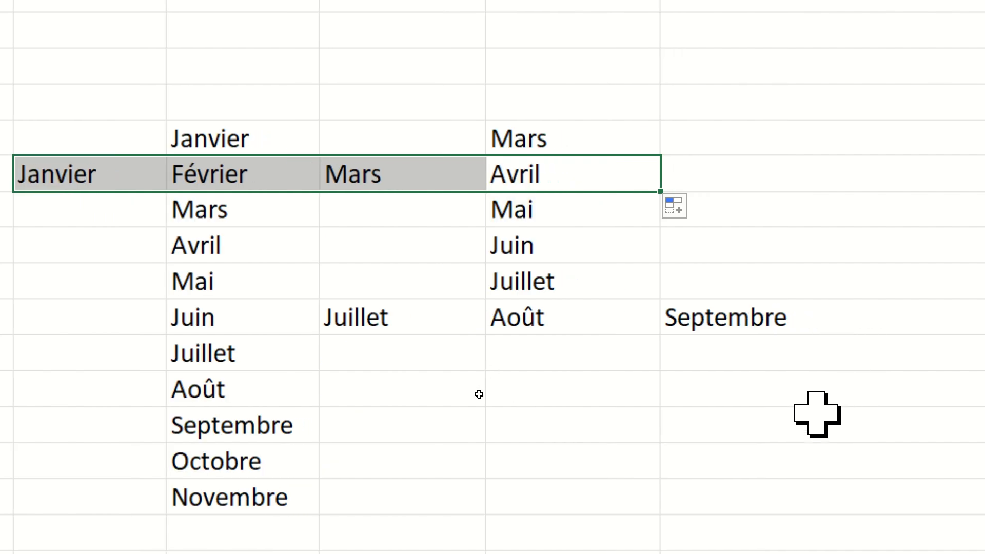
Step: Move the Août cell from E30 to E33 without copying it
{"action": "left_click", "coordinate": [532, 319]}
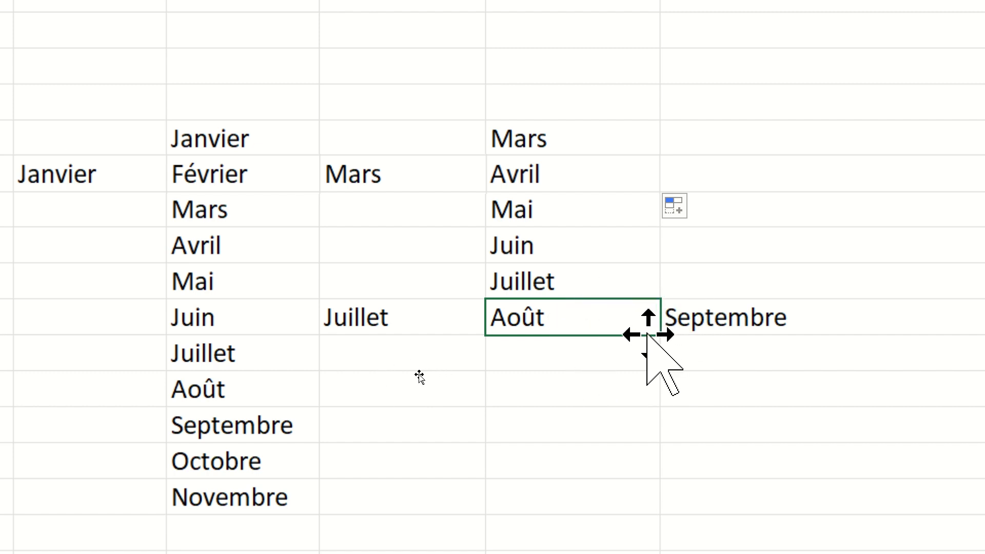
{"action": "left_click_drag", "start_coordinate": [647, 335], "coordinate": [636, 424]}
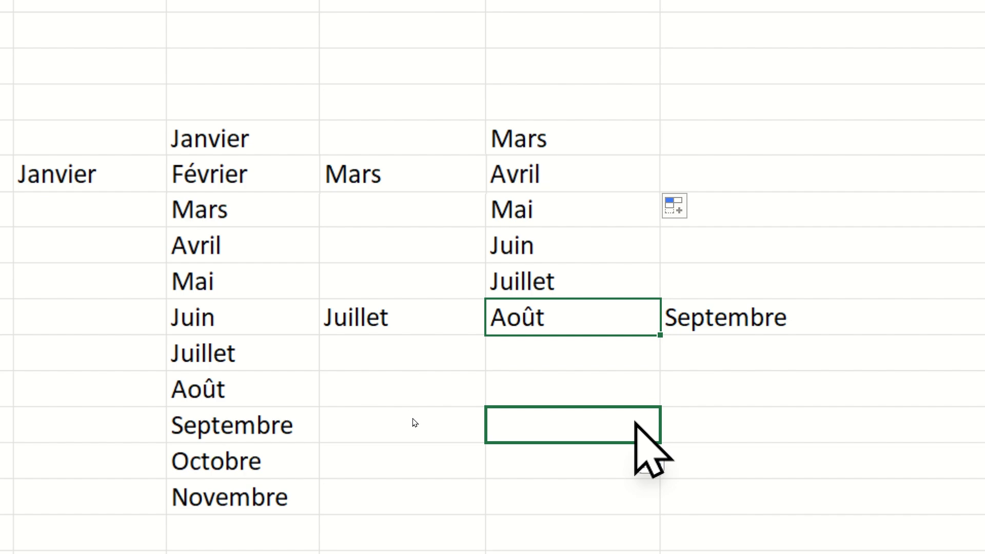
{"action": "left_click_drag", "start_coordinate": [636, 424], "coordinate": [634, 421]}
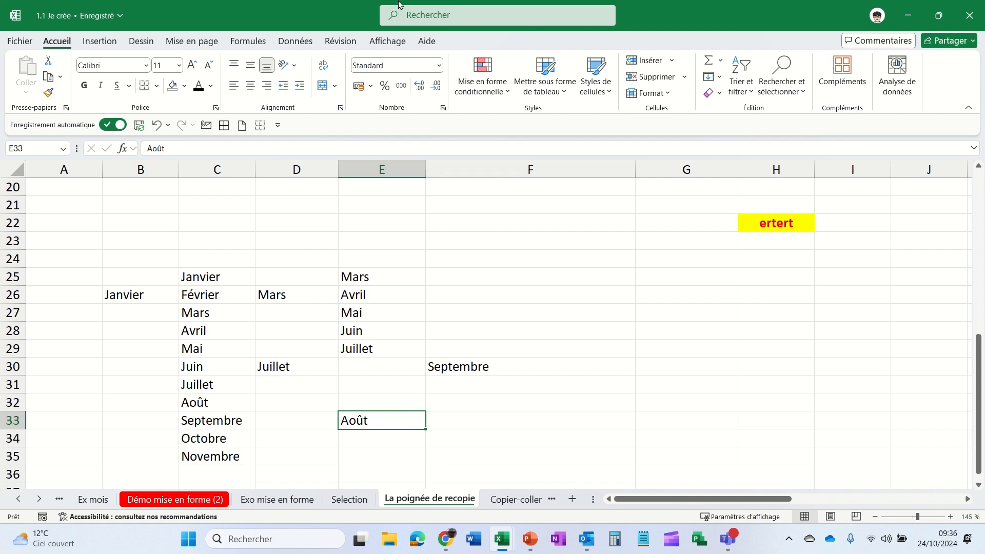
{"action": "mouse_move", "coordinate": [436, 20]}
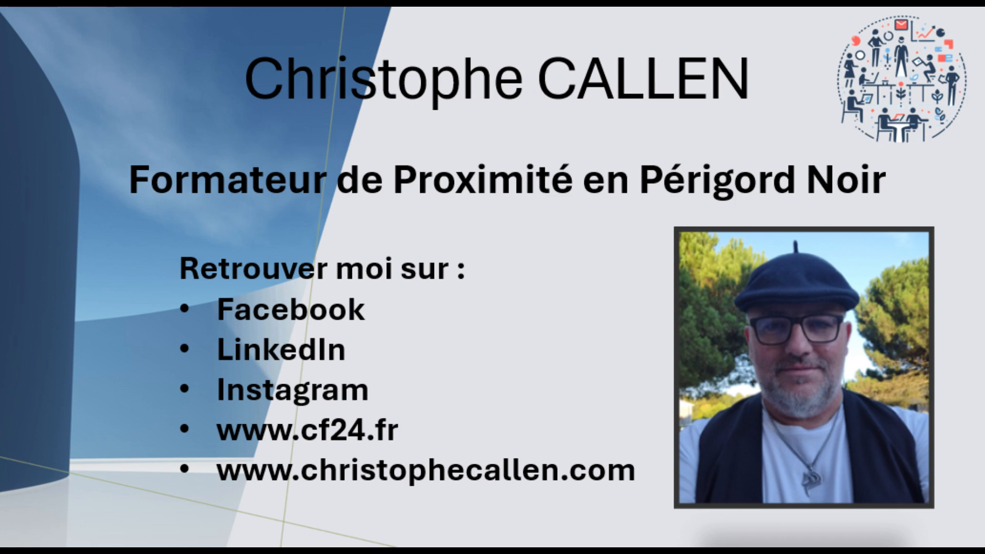